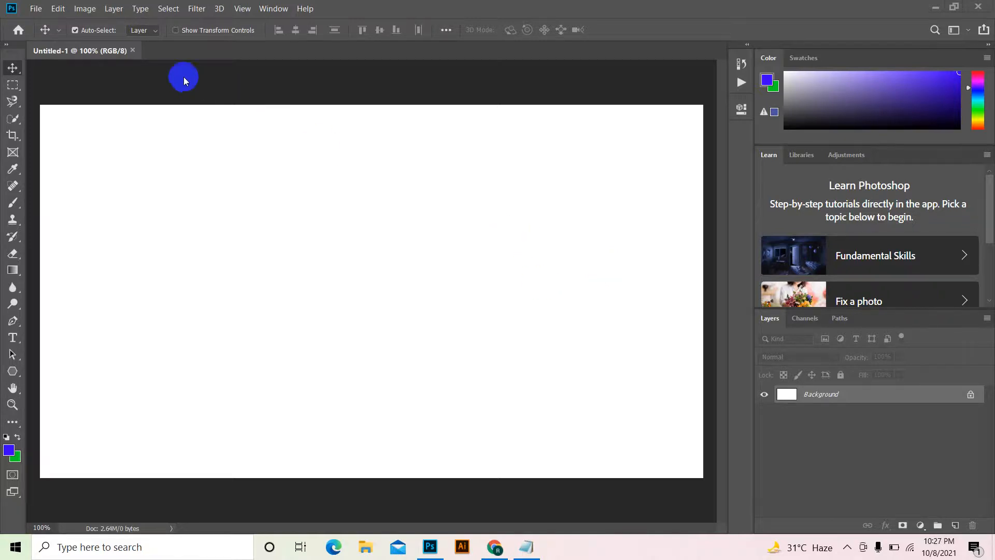
Step: Open the boy's photo 2-1-500x541.jpg from the Desktop
click(36, 8)
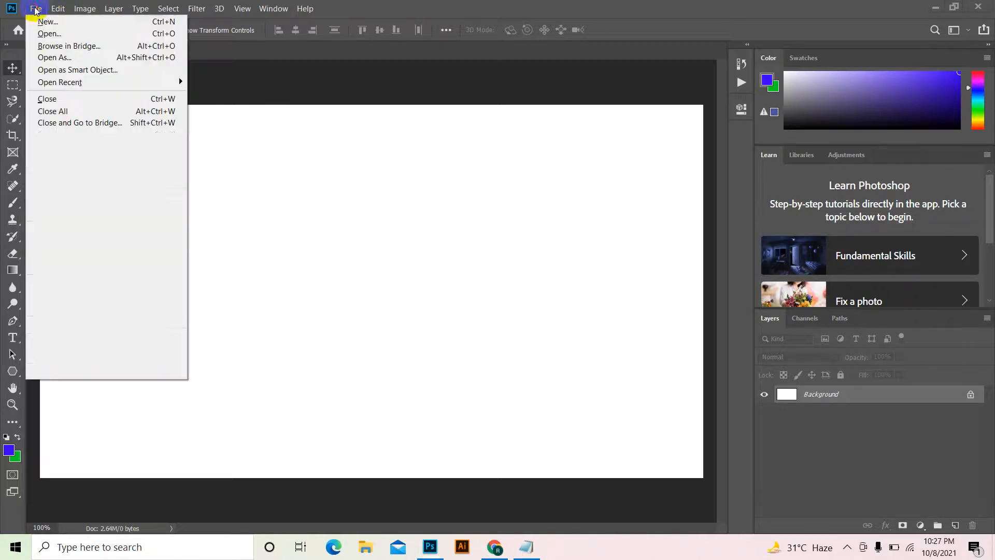
click(49, 34)
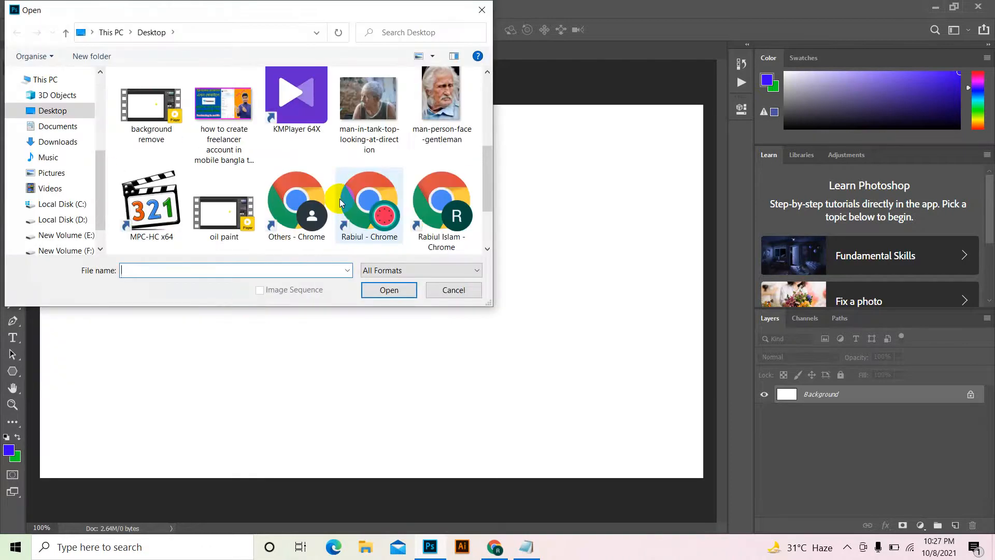
scroll(340, 202, up, 5)
double_click(151, 202)
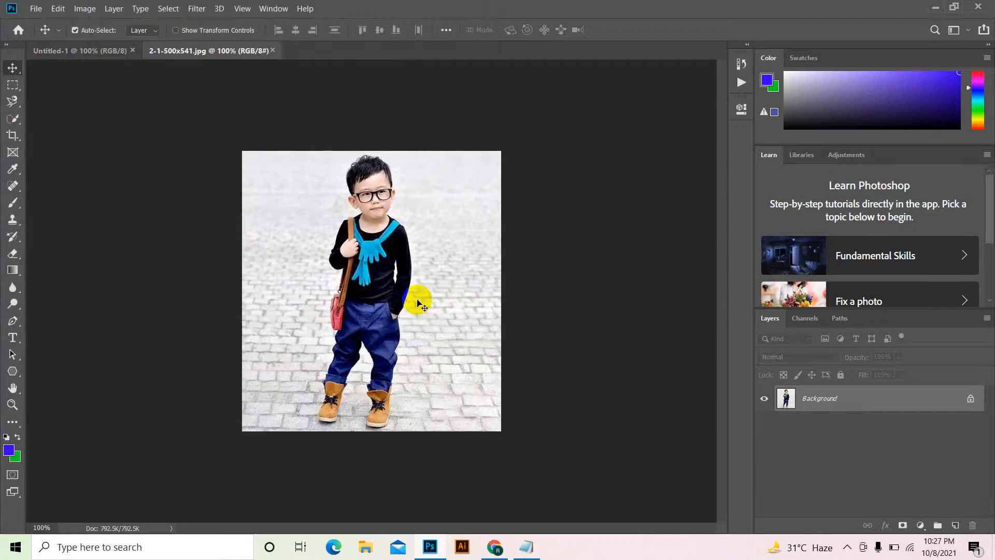
Step: Set the Quick Selection brush to 64 px and select the boy from his hair down to his trousers
key(ctrl+plus)
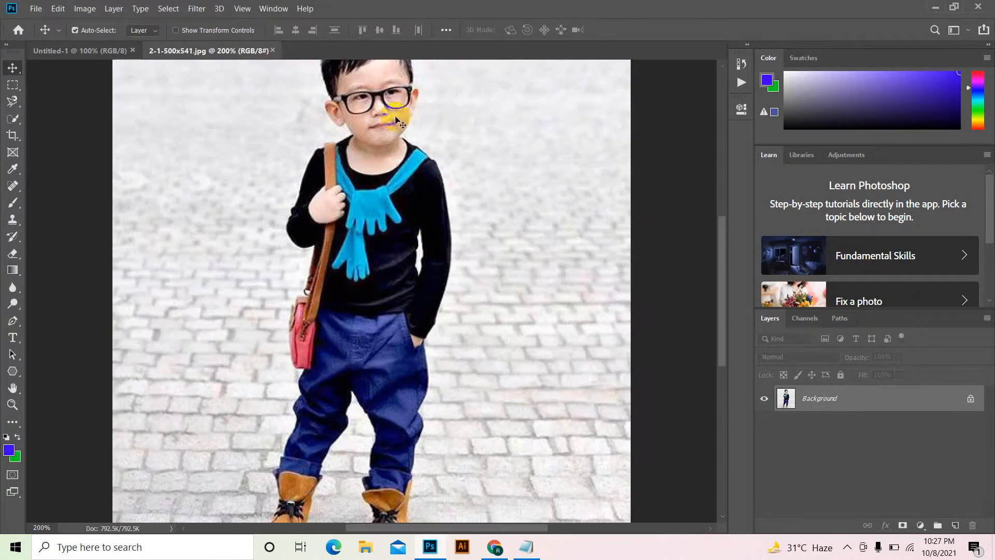
scroll(399, 156, up, 1)
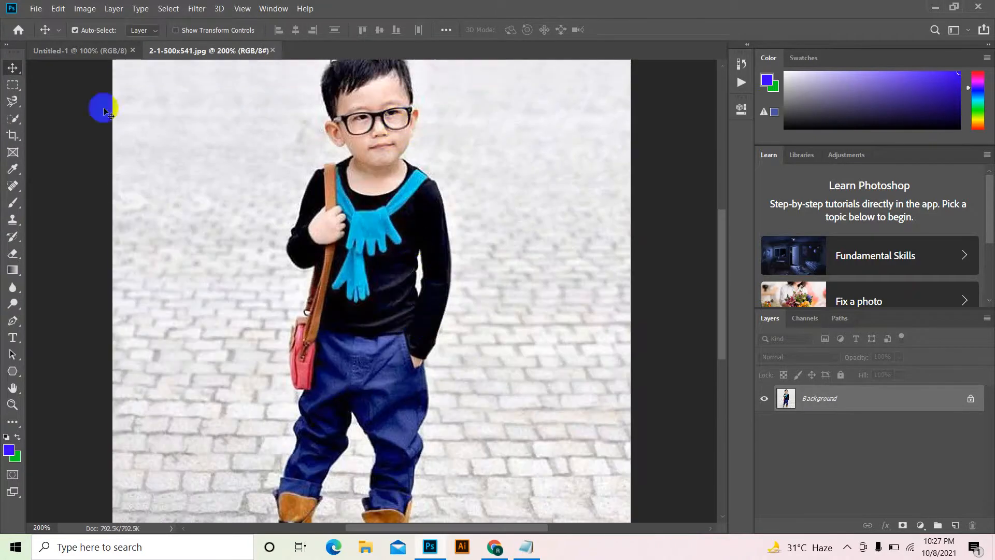
click(14, 118)
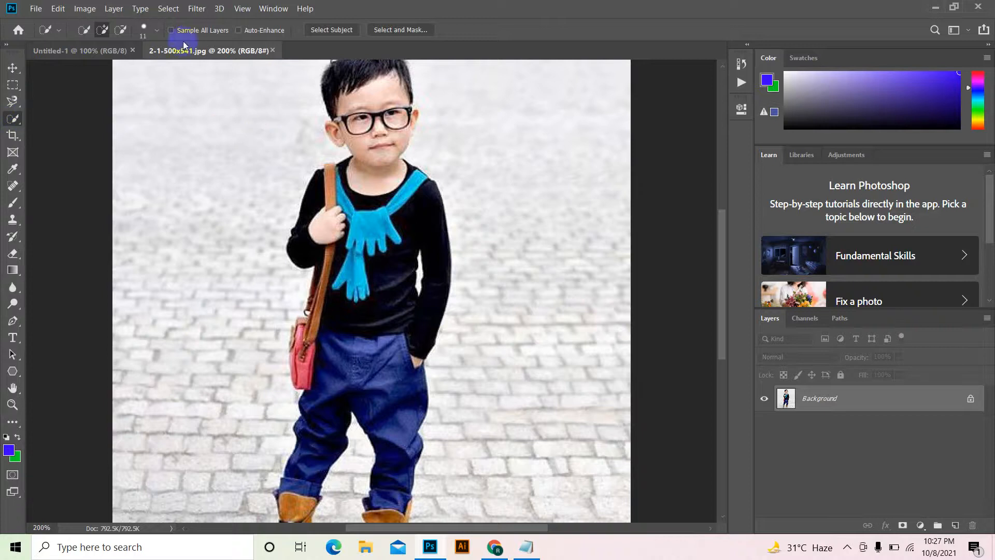
click(155, 32)
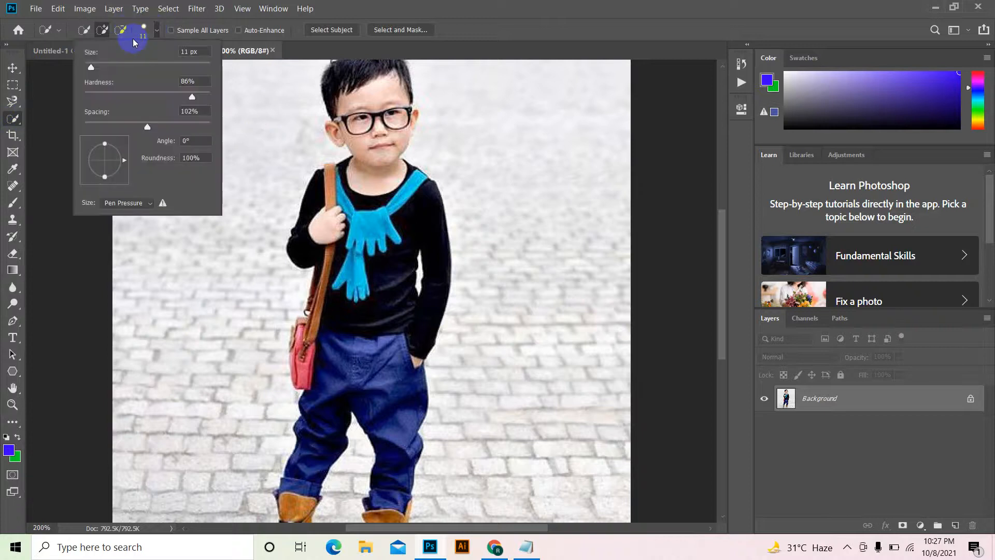
mouse_move(91, 67)
mouse_down()
mouse_move(154, 74)
mouse_move(124, 76)
mouse_up()
click(378, 100)
mouse_move(367, 100)
mouse_down()
mouse_move(366, 234)
mouse_move(392, 222)
mouse_move(382, 218)
mouse_move(335, 305)
mouse_move(332, 269)
mouse_move(349, 243)
mouse_move(378, 343)
mouse_move(412, 331)
mouse_move(413, 319)
mouse_move(395, 300)
mouse_move(352, 311)
mouse_up()
scroll(388, 293, down, 1)
Step: Reduce the selection brush size to 27 px and add both boots to the boy's selection
click(157, 30)
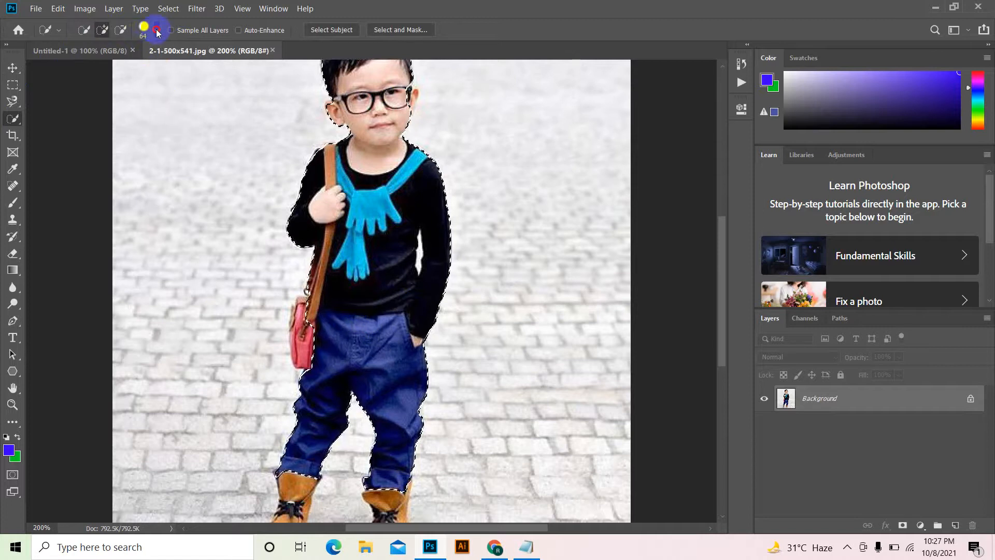
drag(134, 67, 112, 67)
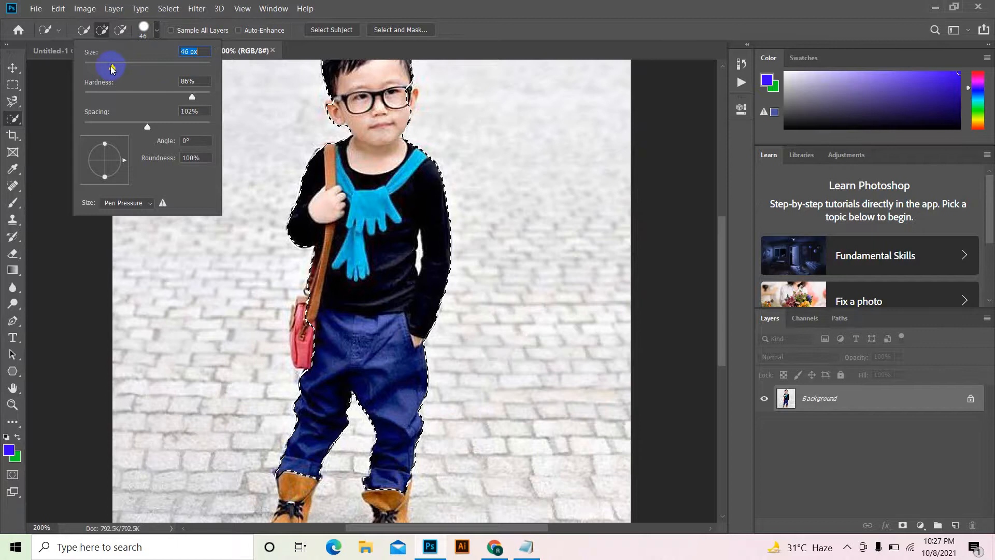
drag(101, 68, 101, 68)
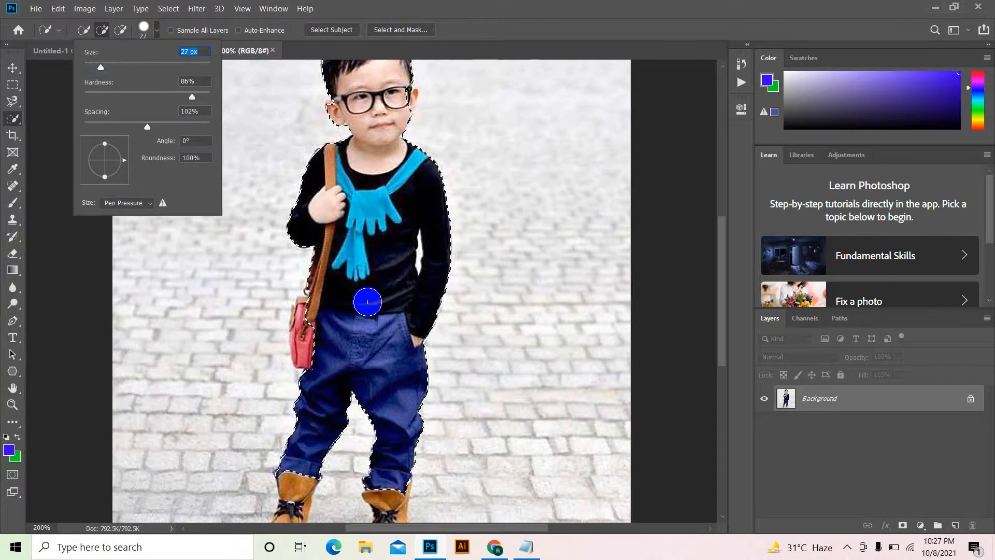
key(Return)
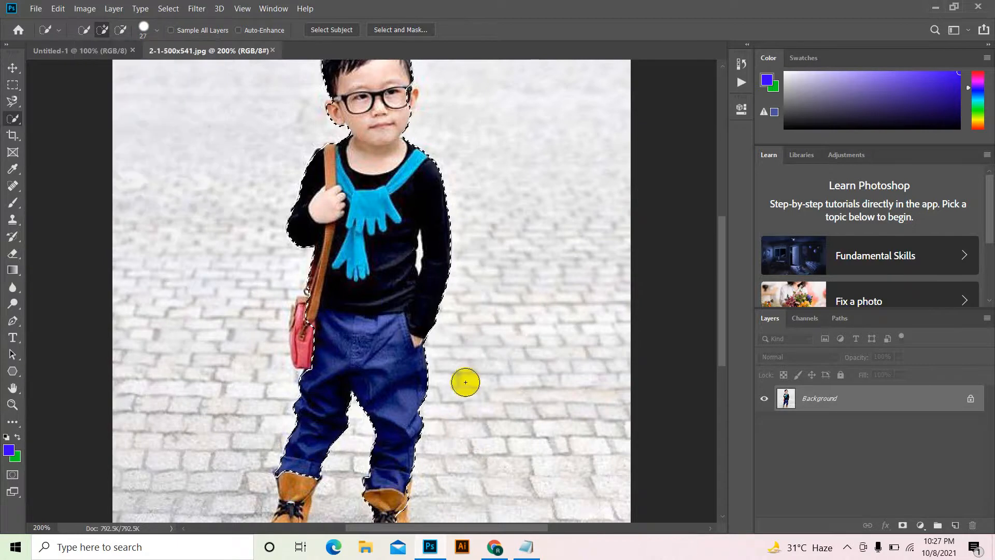
scroll(482, 338, down, 3)
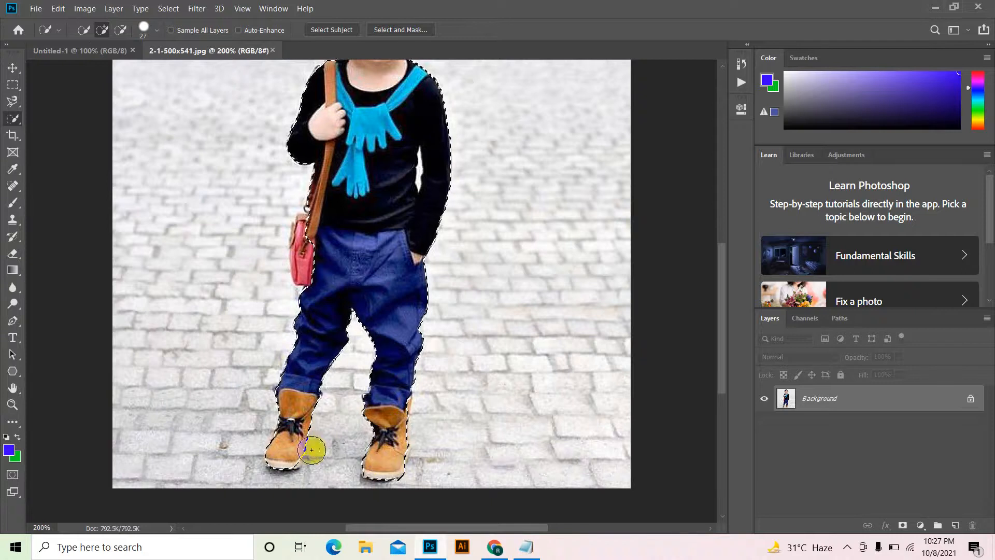
Step: Subtract the background gap between the boy's arm and torso from the selection, using a 10 px brush
scroll(425, 337, up, 3)
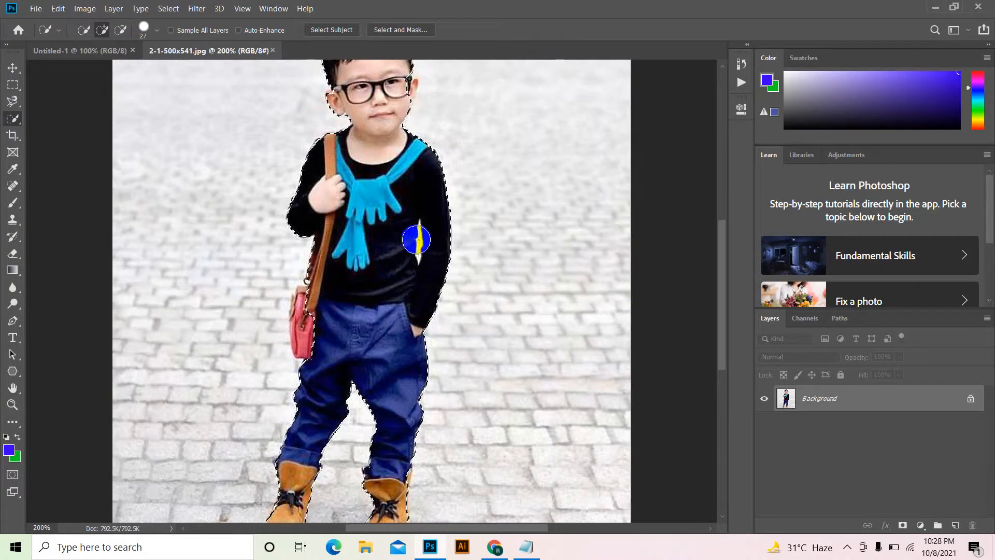
scroll(416, 239, up, 2)
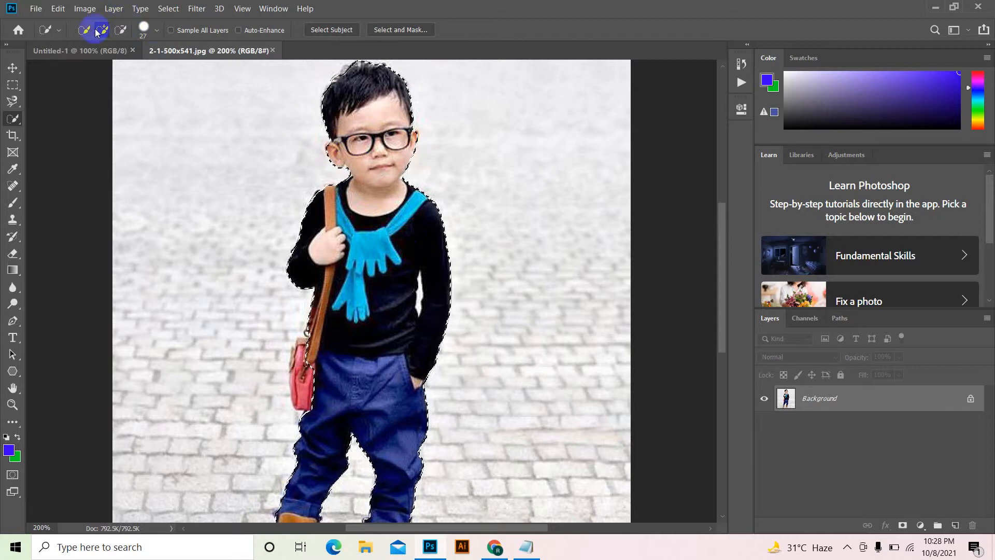
click(120, 30)
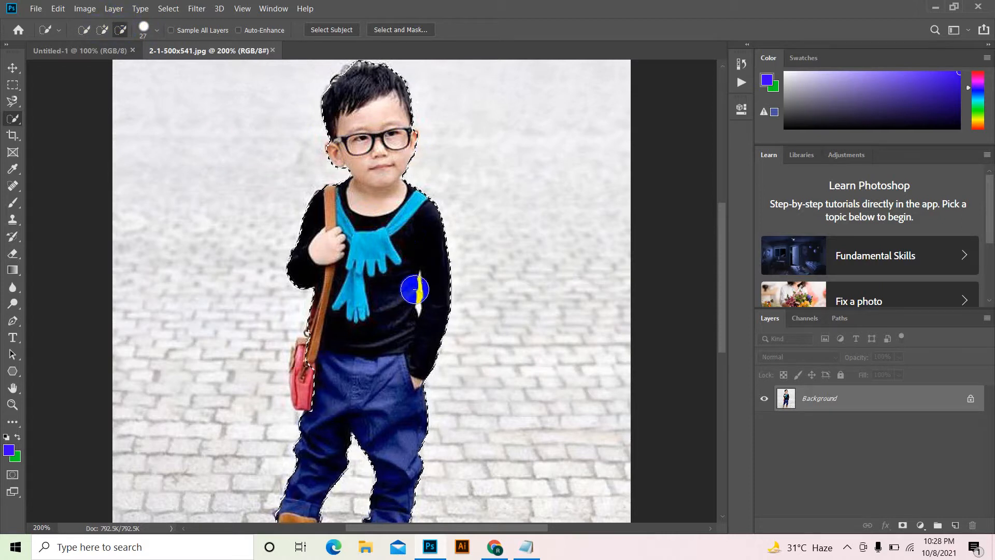
click(156, 30)
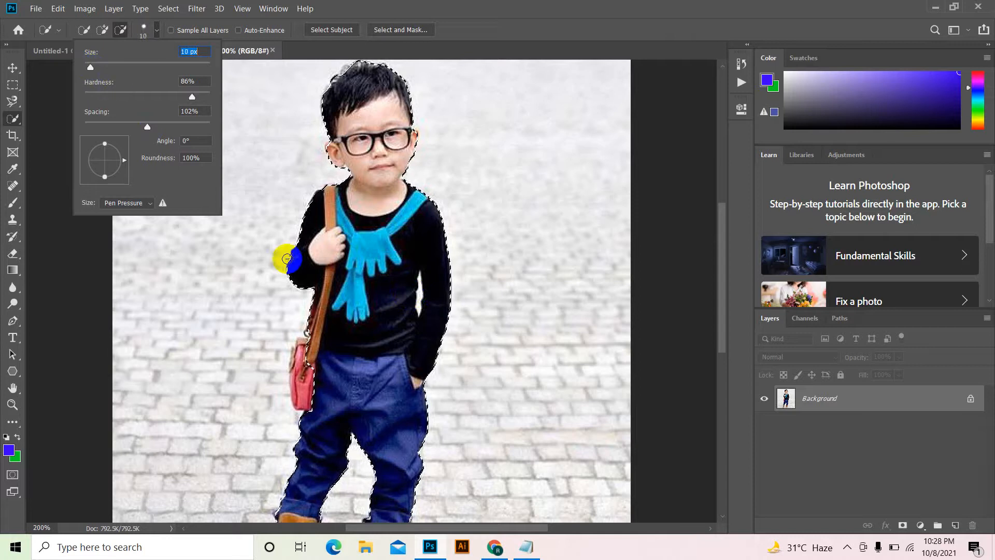
key(Return)
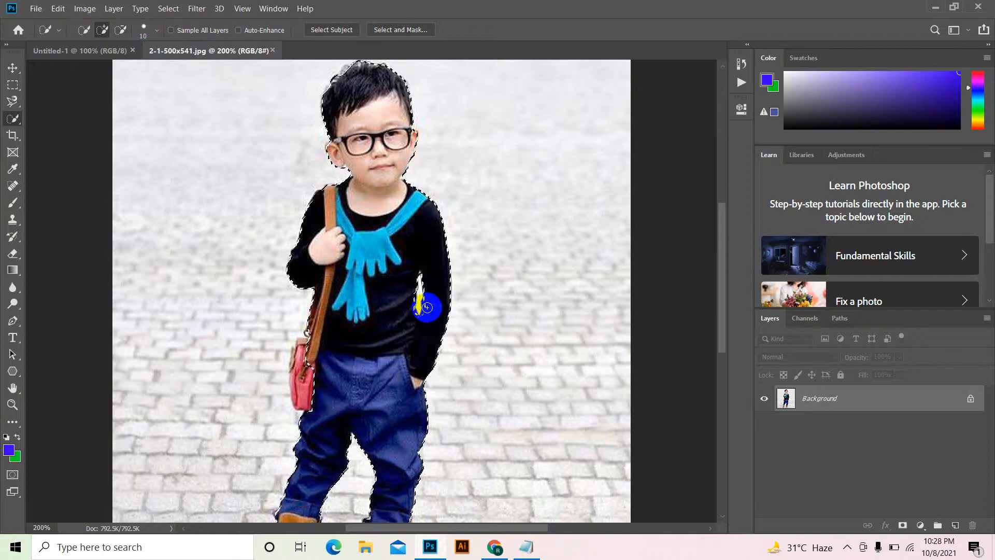
Step: Add the missed parts of the red shoulder bag and its strap to the boy's selection
click(315, 99)
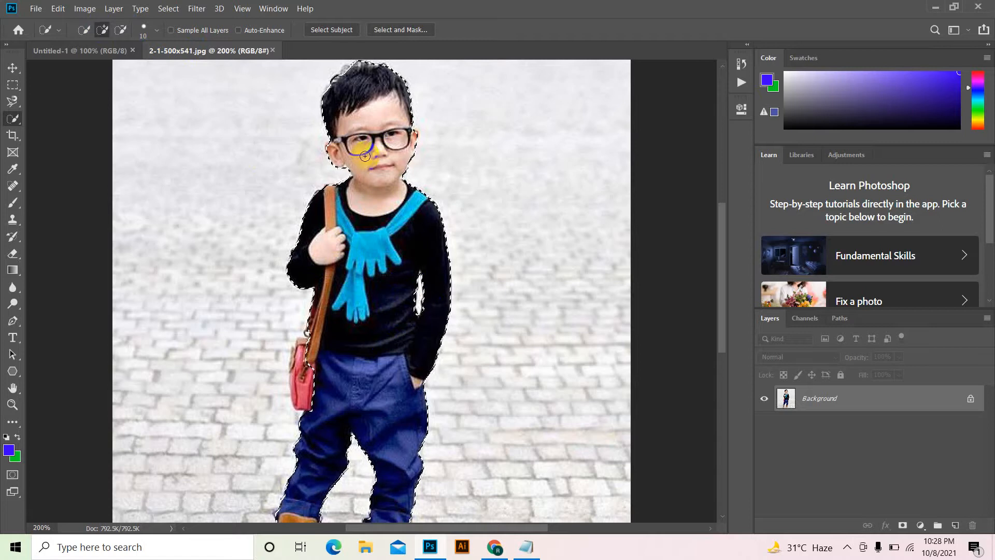
scroll(365, 156, down, 3)
scroll(377, 225, up, 3)
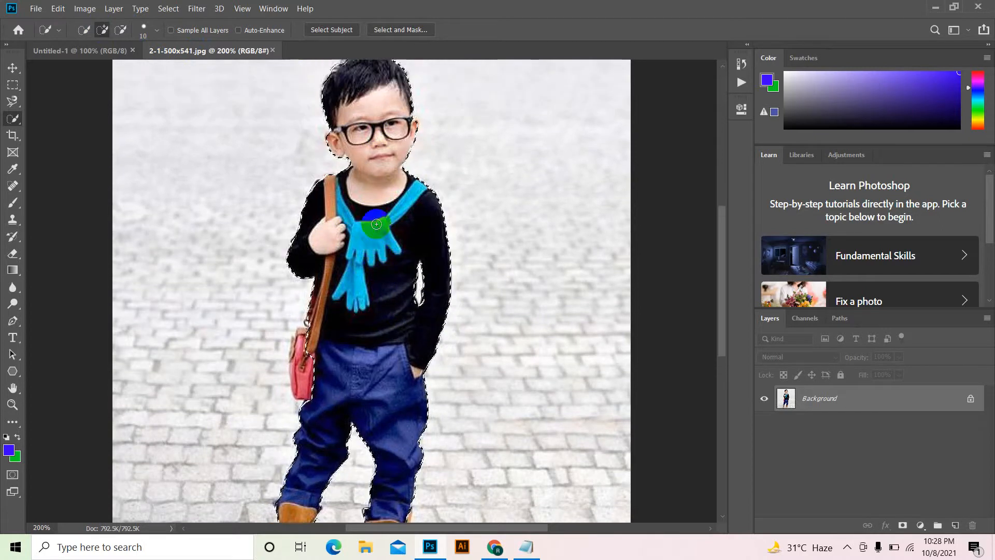
click(306, 351)
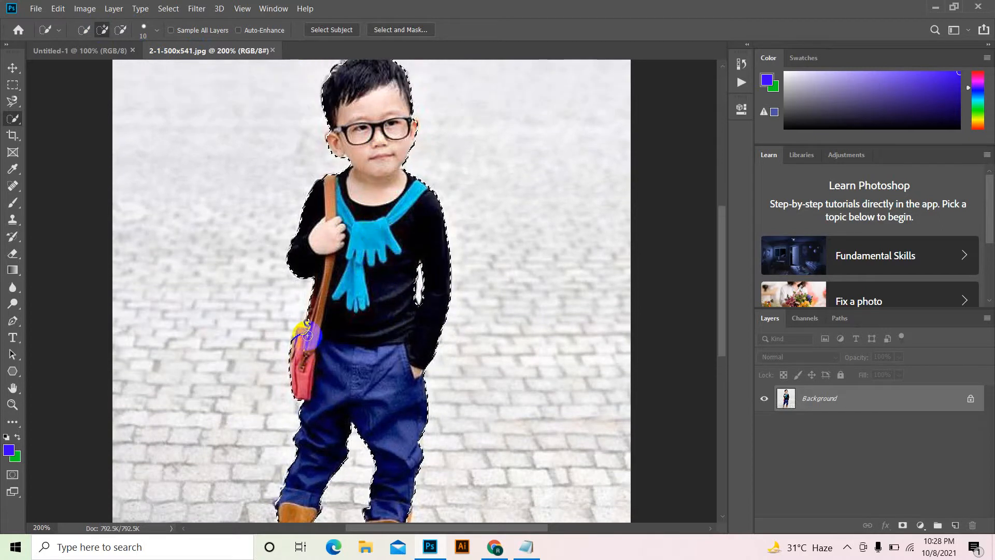
click(361, 280)
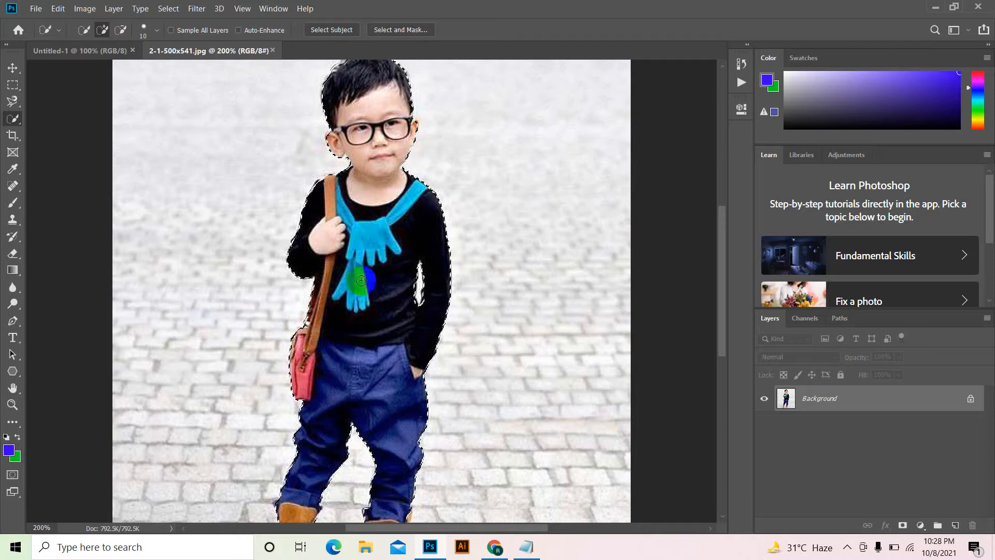
scroll(378, 287, down, 2)
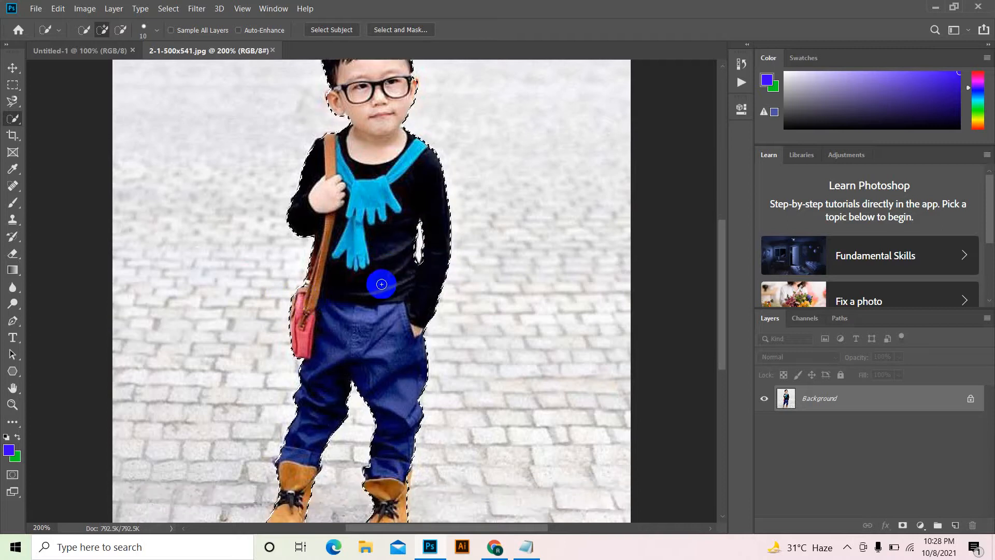
scroll(380, 249, up, 4)
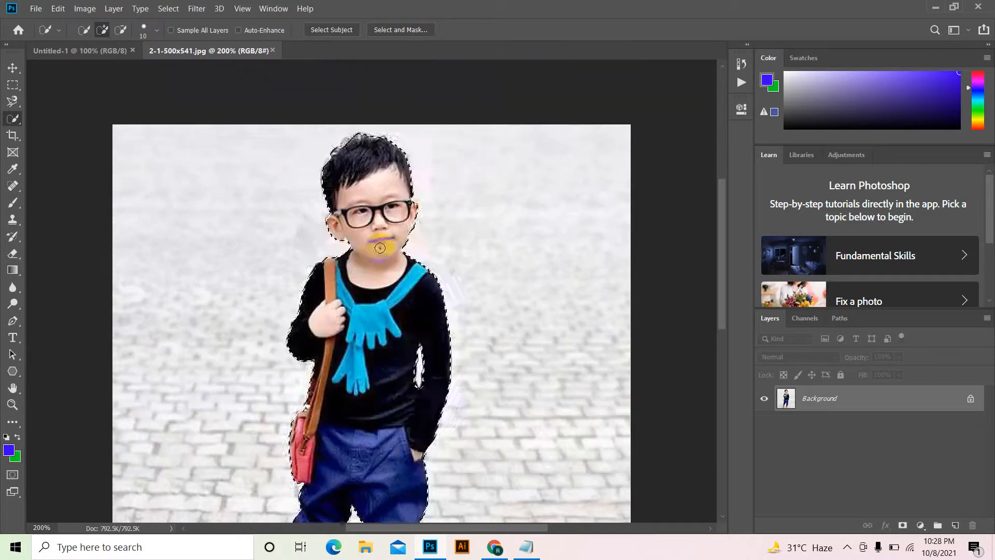
Step: Open the background image Road-Markings-Autumn-Wallpaper-2560x1440 from the Desktop
click(35, 8)
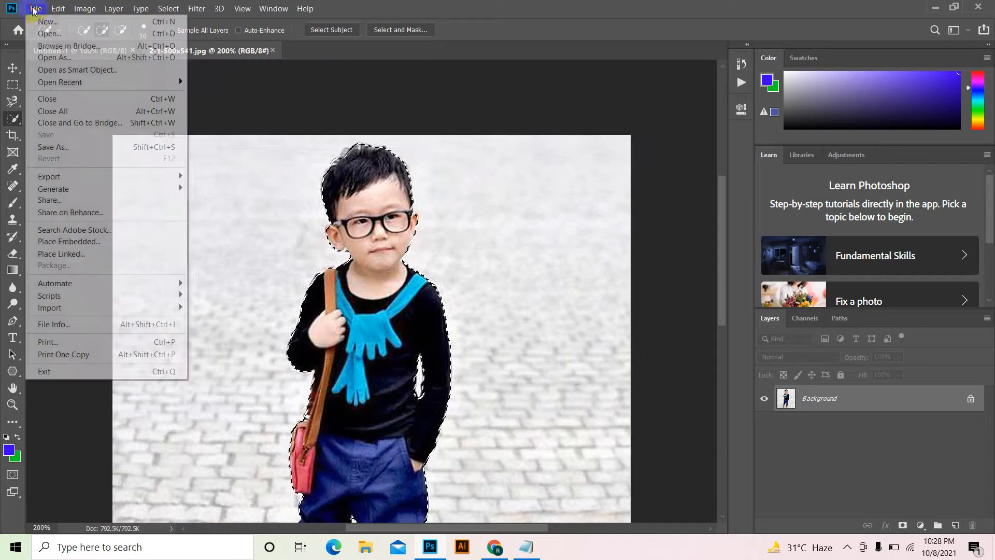
click(49, 33)
scroll(276, 178, down, 3)
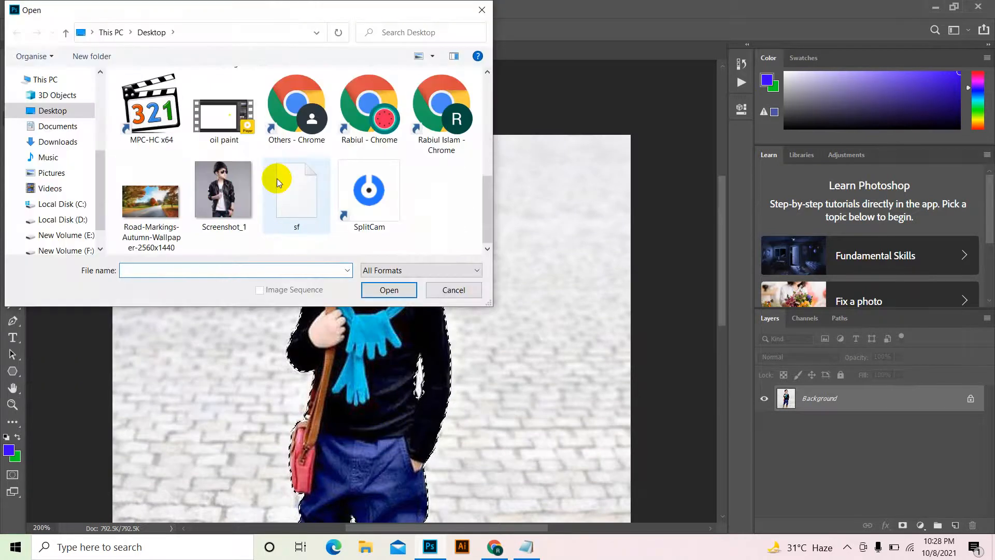
click(173, 217)
double_click(172, 217)
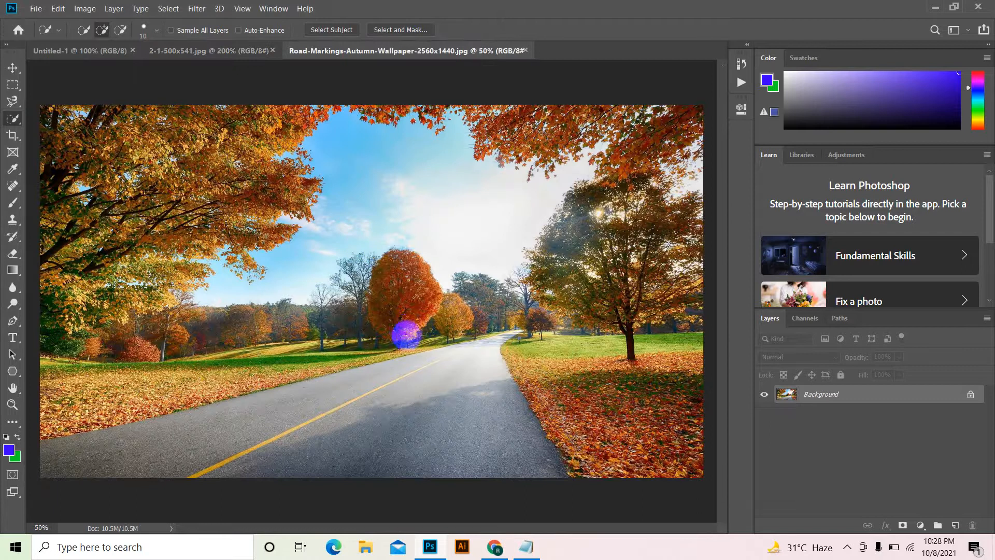
Step: Paste the copied boy into the autumn road image and move him onto the road
click(13, 67)
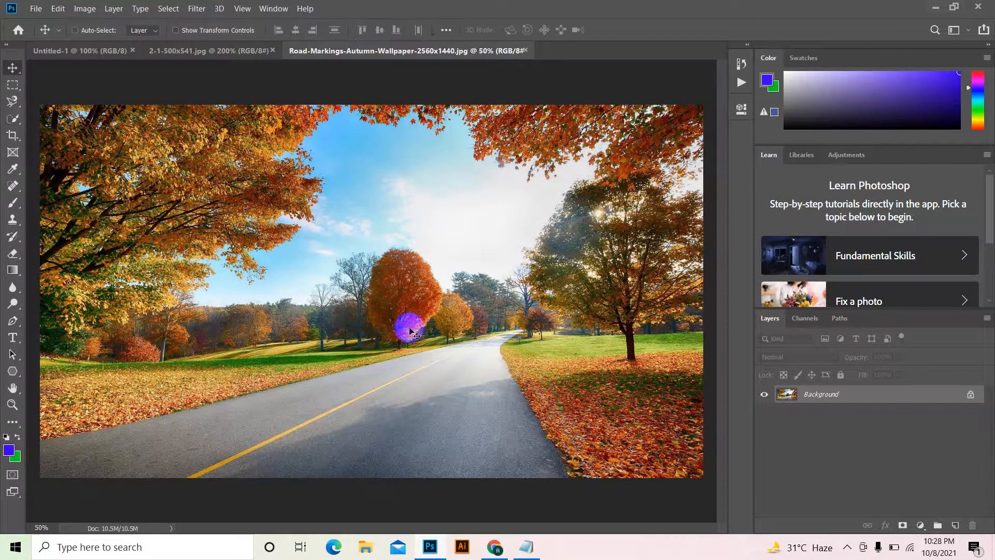
key(ctrl+v)
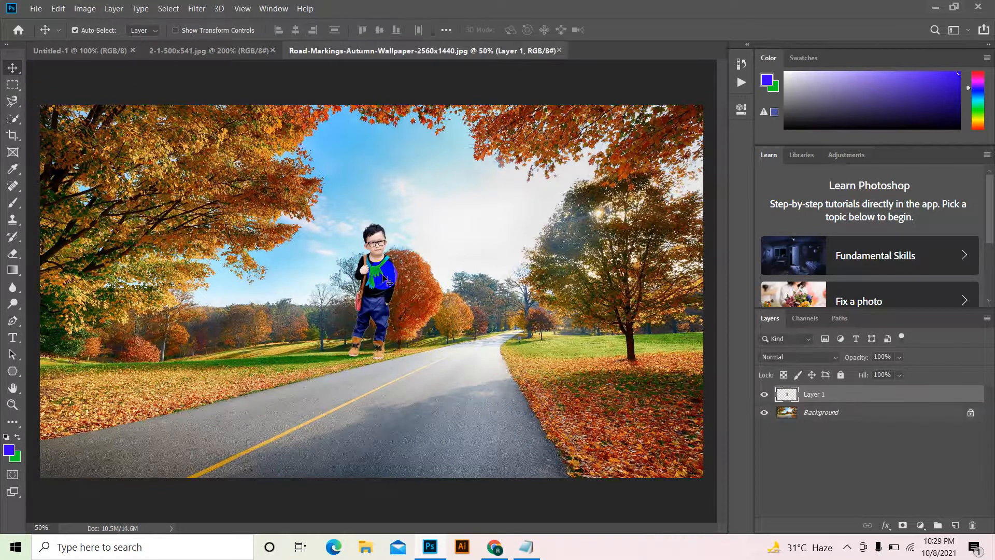
drag(395, 289, 487, 333)
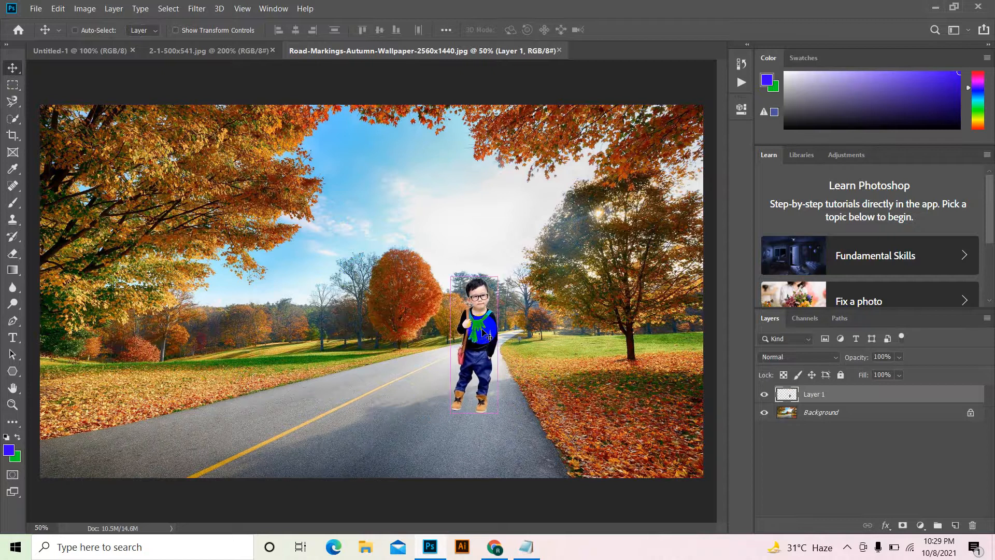
Step: Move the boy's layer slightly higher on the road
ctrl+click(482, 332)
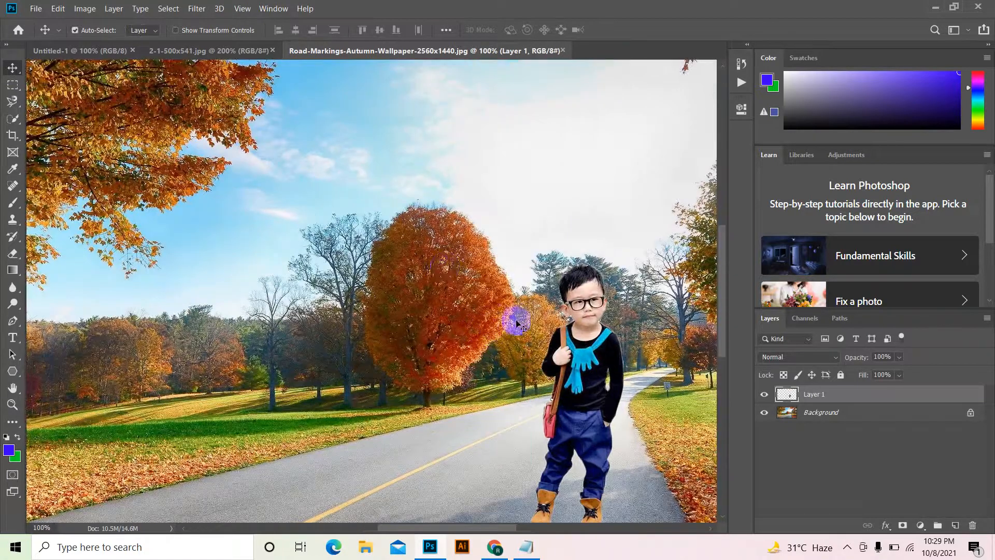
click(446, 266)
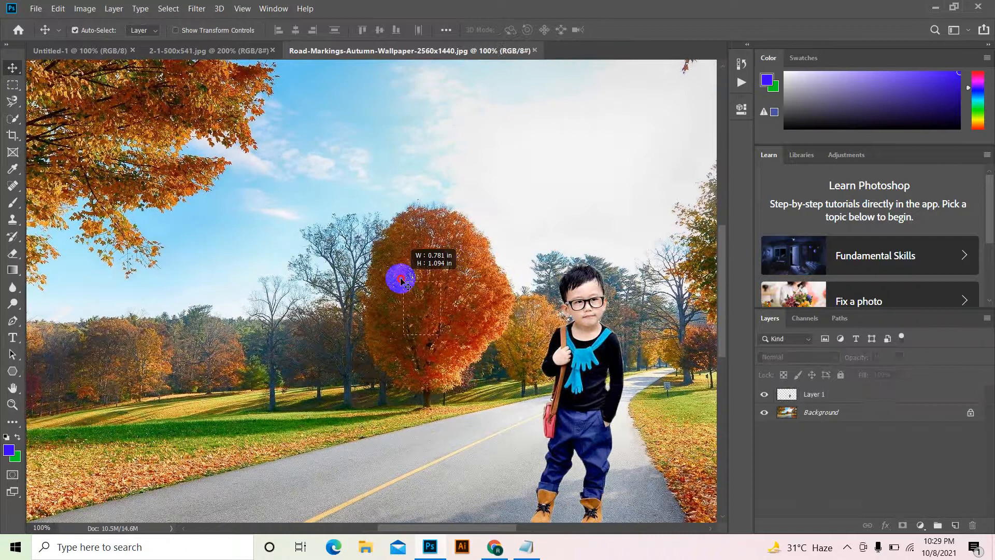
click(596, 355)
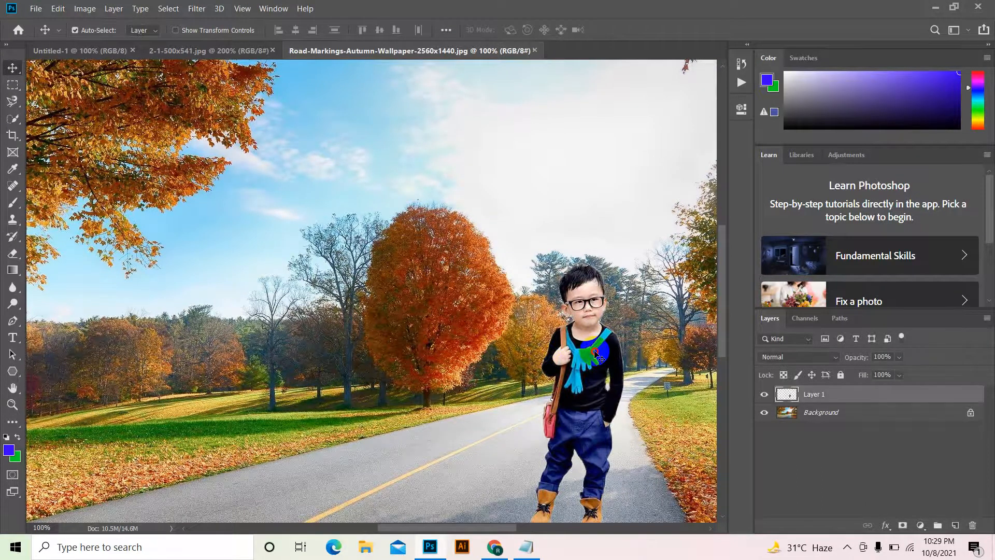
drag(596, 355, 595, 344)
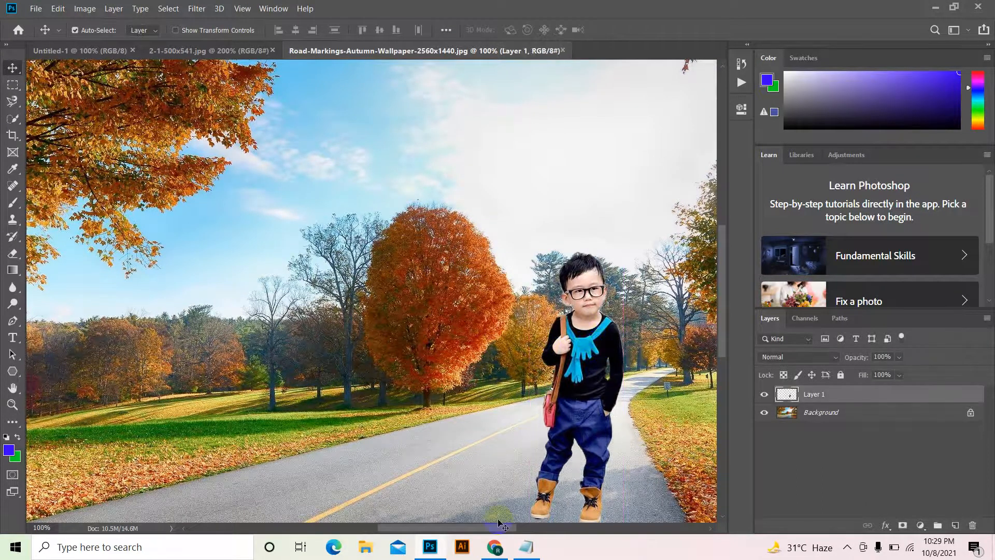
Step: Crop the composition to a nearly square frame around the boy, keeping some road and autumn trees on both sides
drag(498, 527, 521, 528)
scroll(521, 405, down, 2)
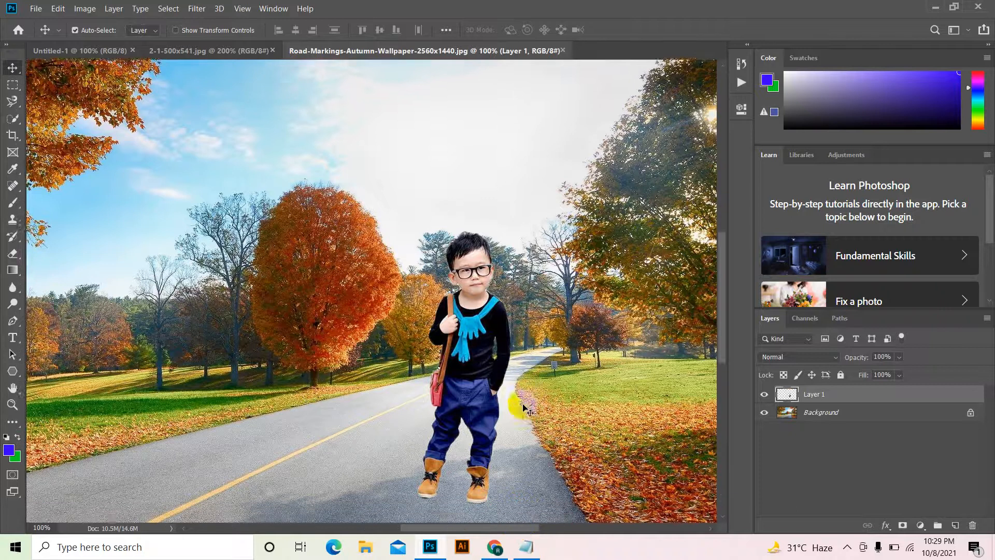
click(13, 135)
drag(336, 181, 533, 458)
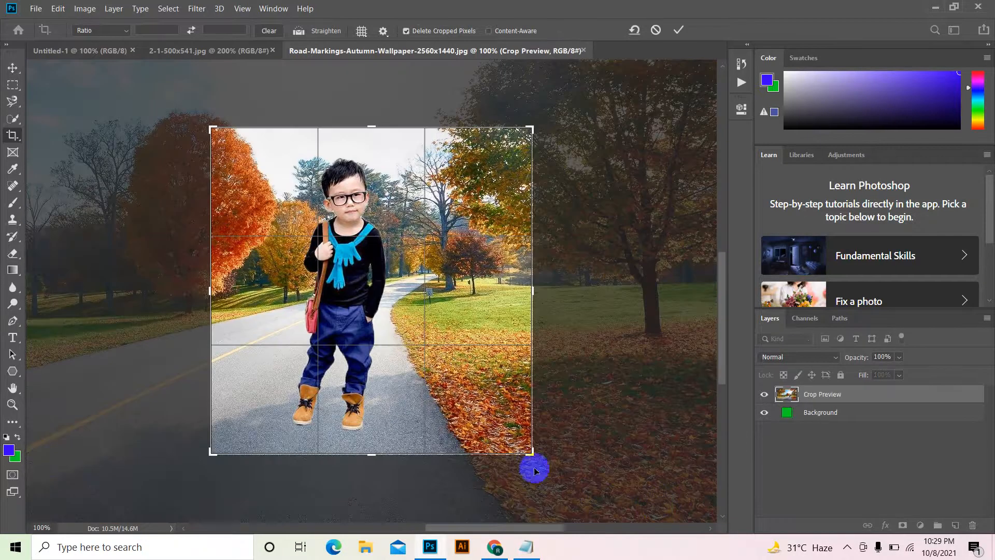
double_click(370, 268)
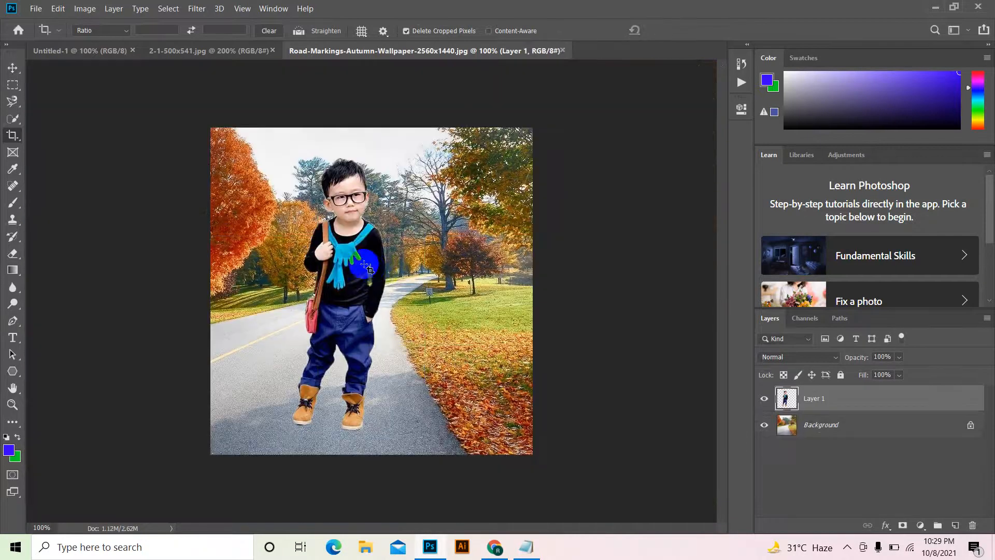
click(36, 10)
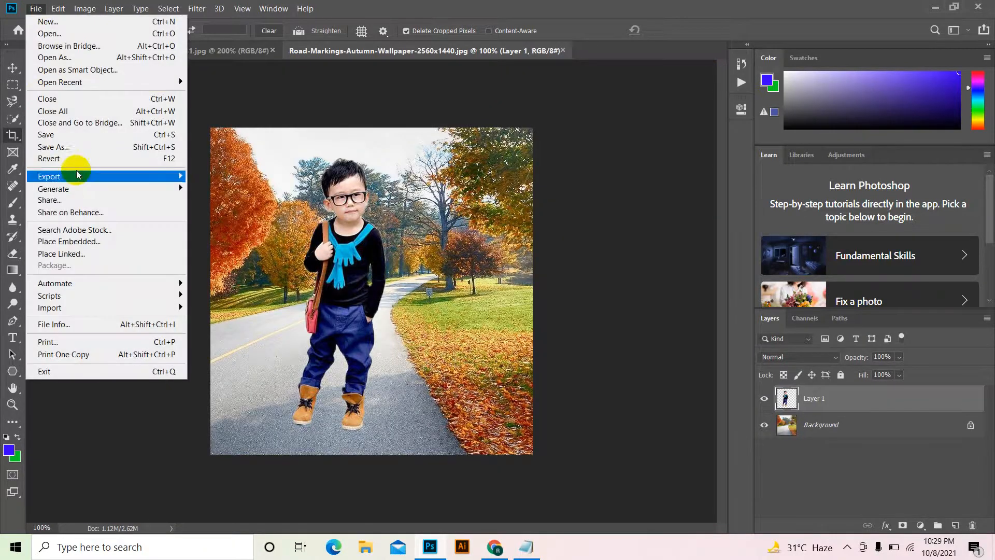
click(61, 148)
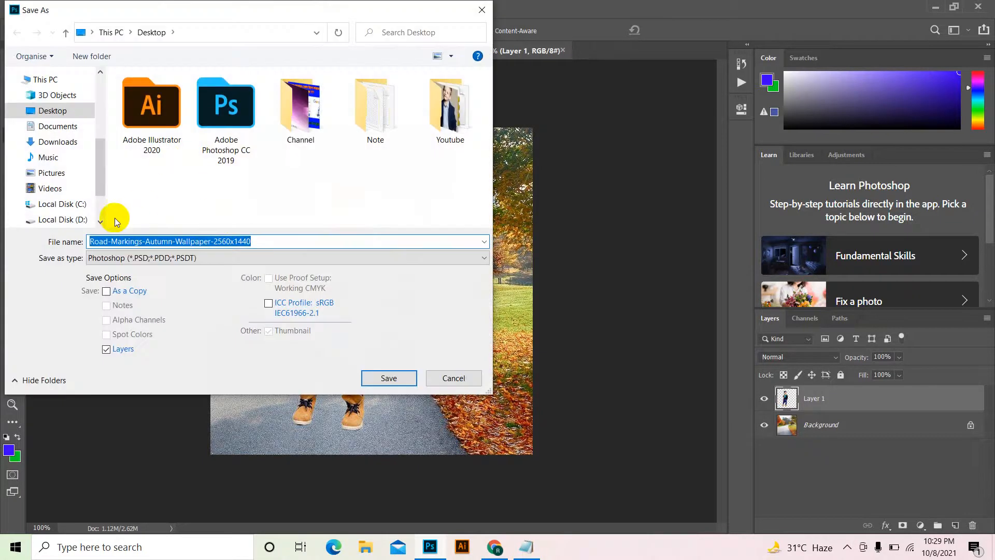
click(203, 259)
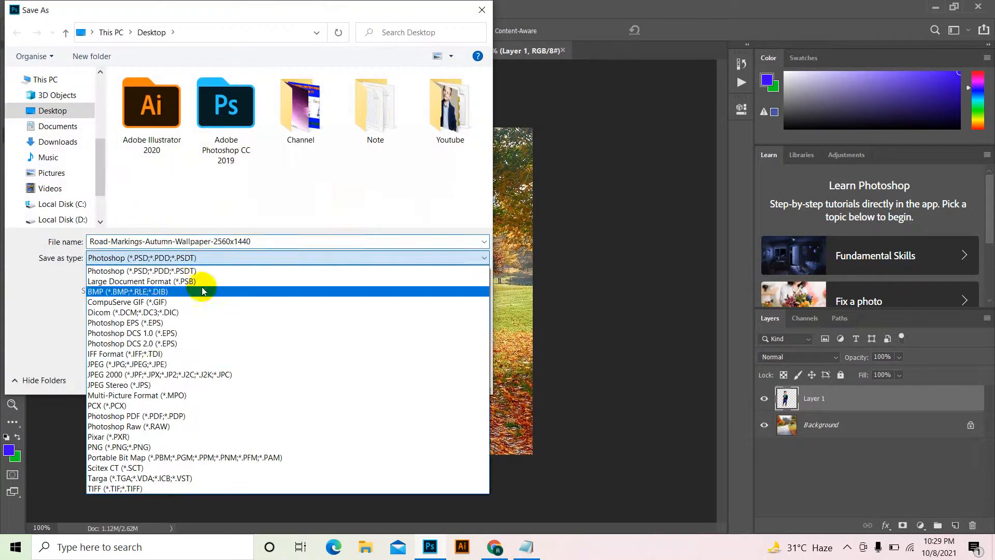
click(153, 374)
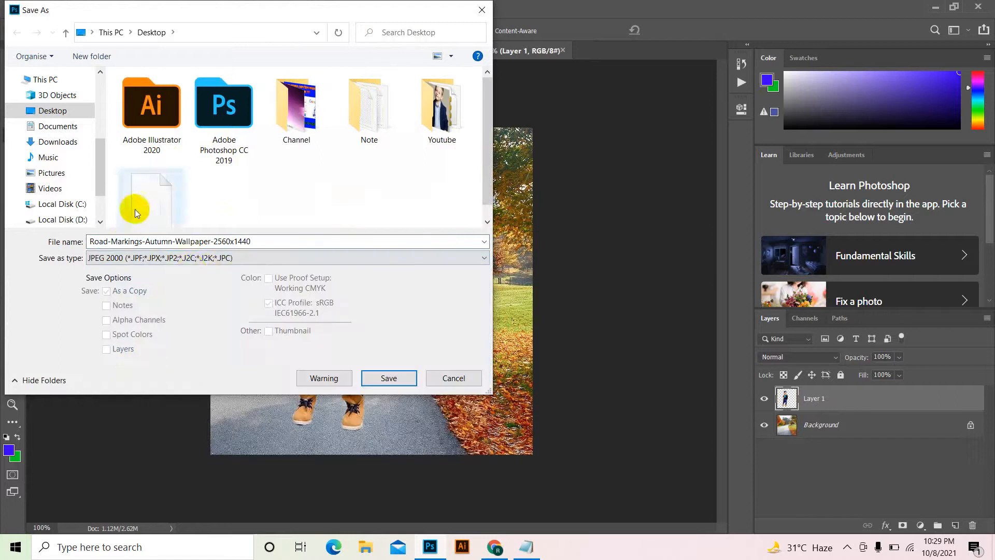
double_click(261, 241)
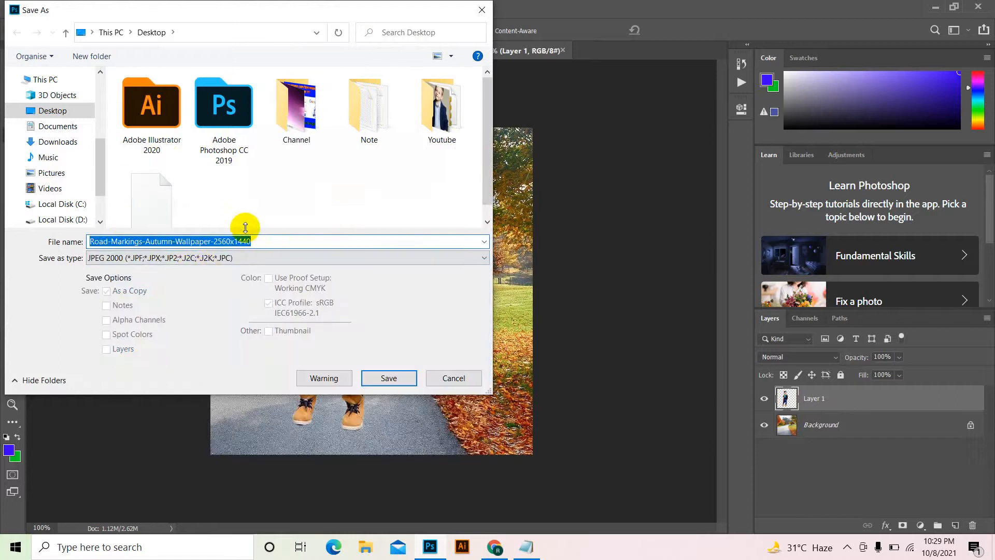
text(444)
click(390, 380)
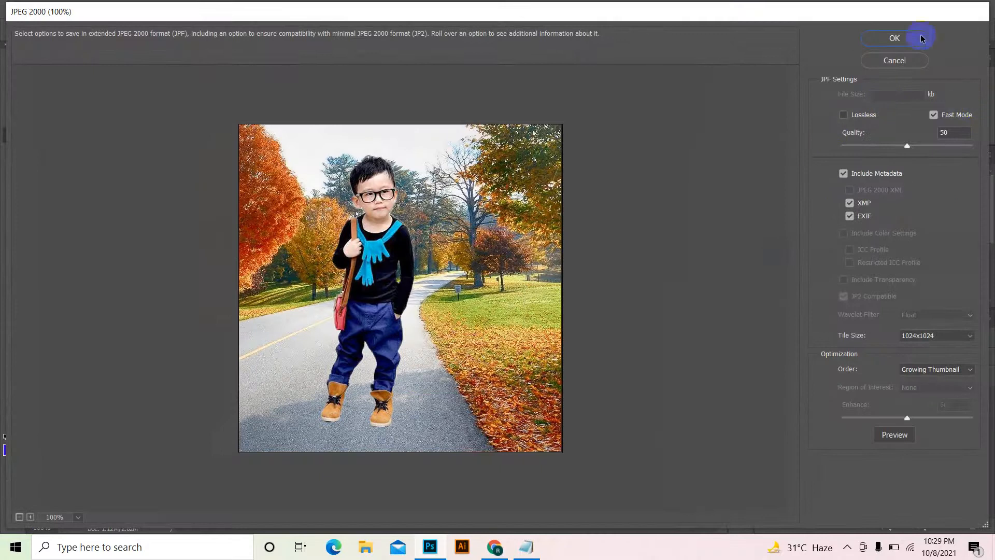
click(895, 61)
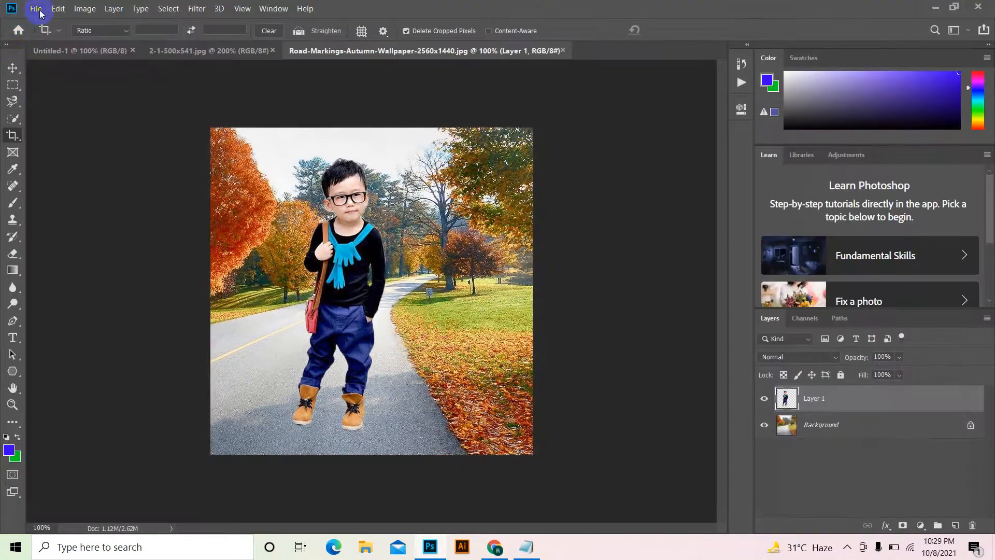
Step: Start a Quick Export of the cropped composition as PNG
click(36, 9)
mouse_move(66, 179)
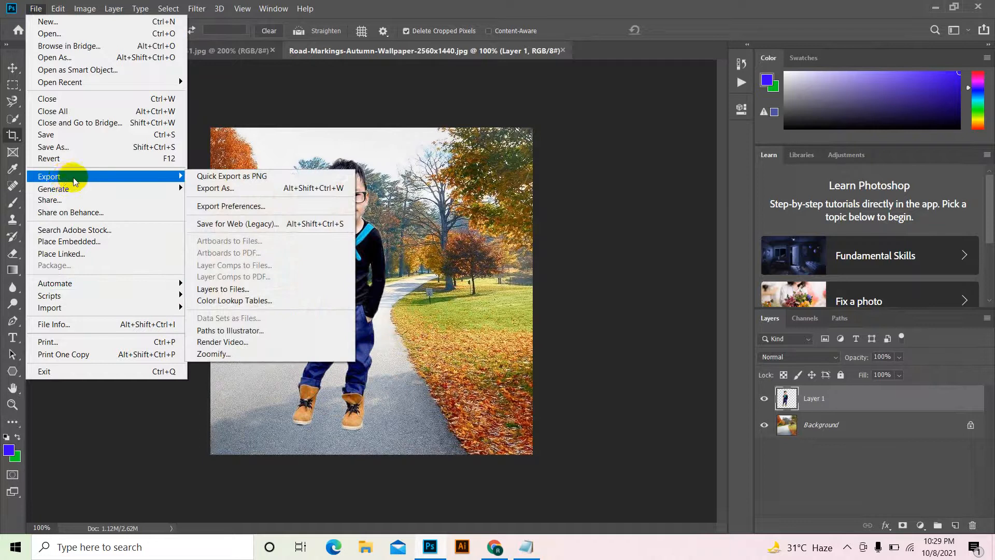
click(207, 177)
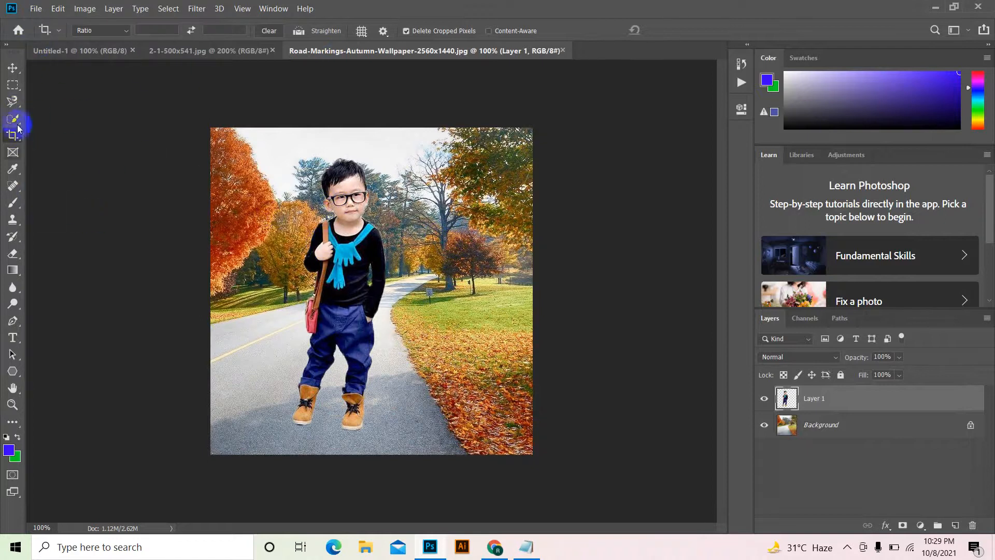
Step: Save the composition to the Desktop as a JPEG named 55 with Maximum quality 12 and the Progressive format option
click(36, 9)
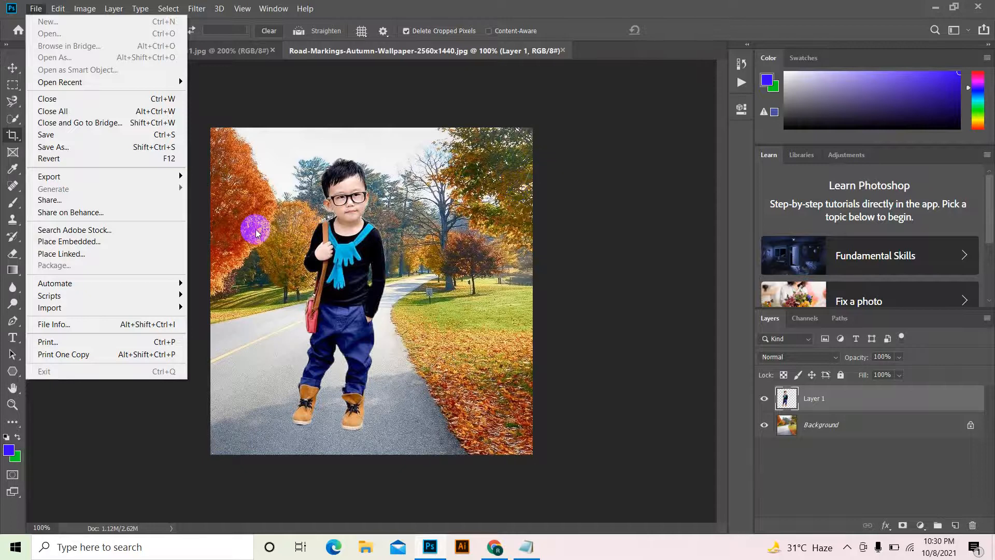
mouse_move(129, 312)
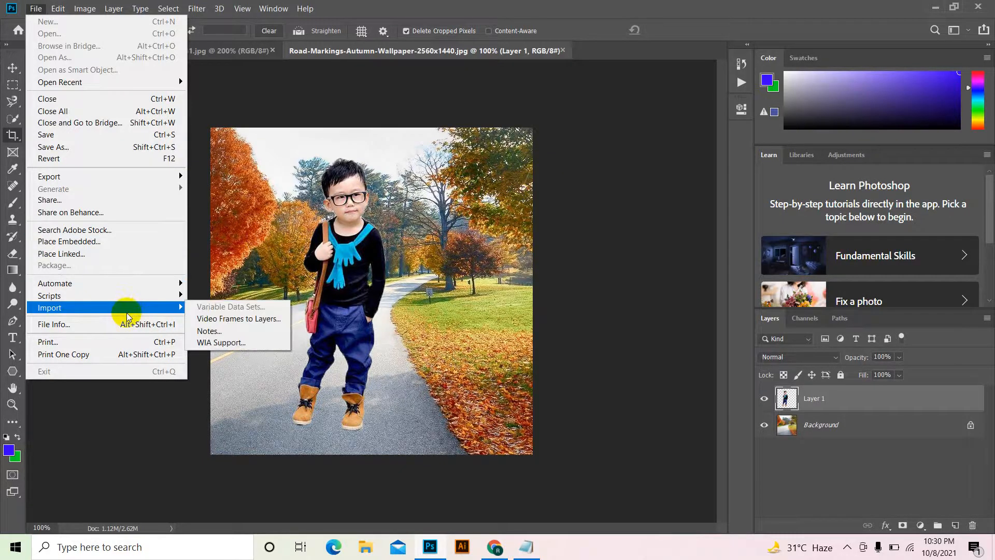
click(67, 147)
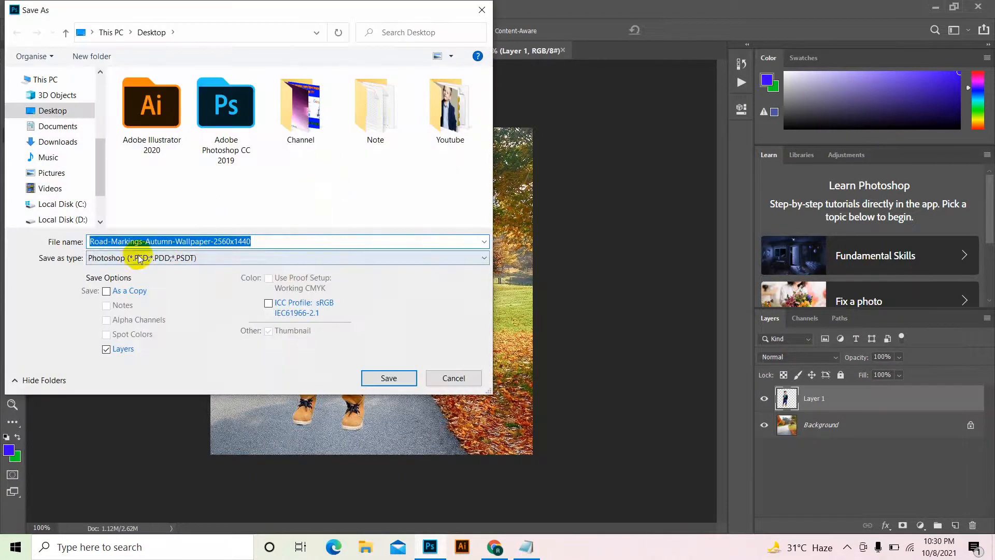
click(184, 258)
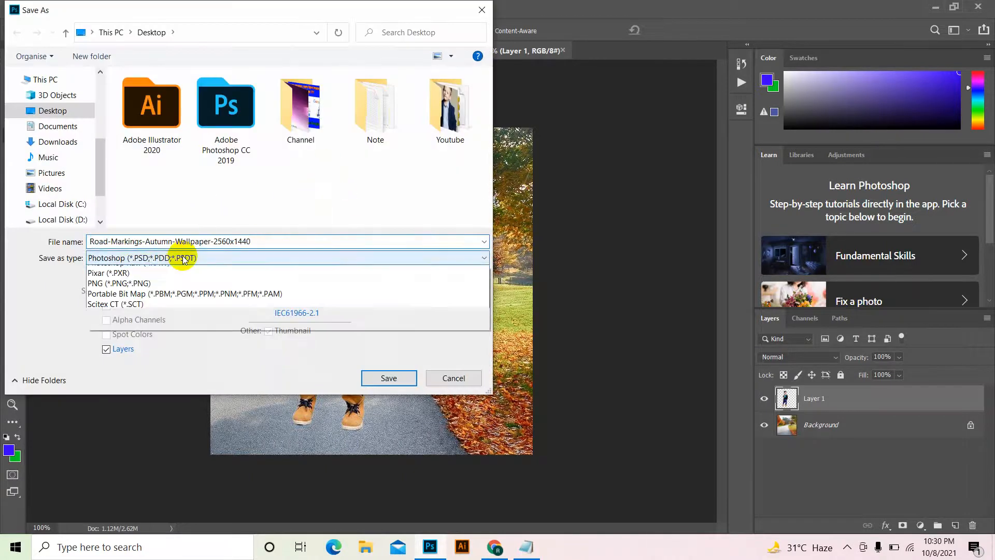
click(144, 369)
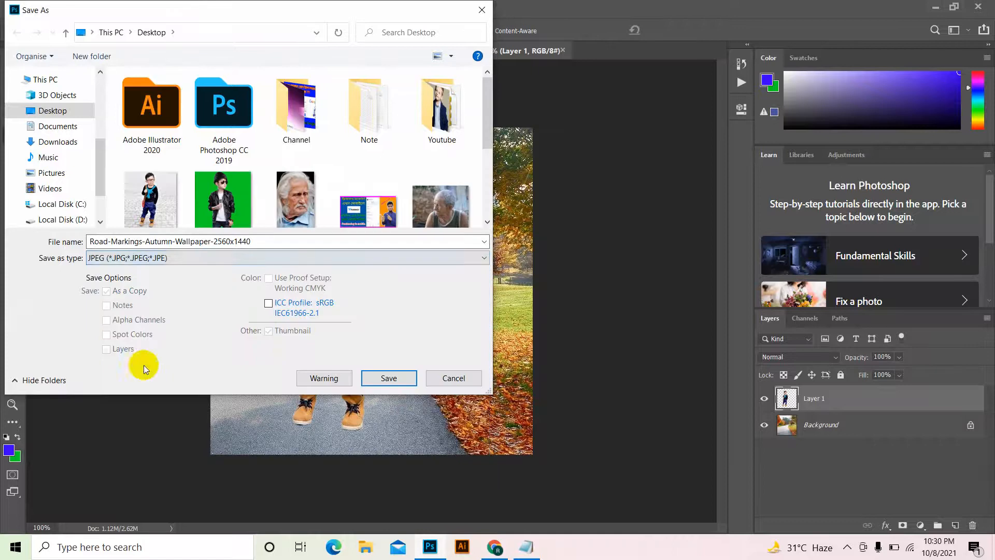
double_click(271, 242)
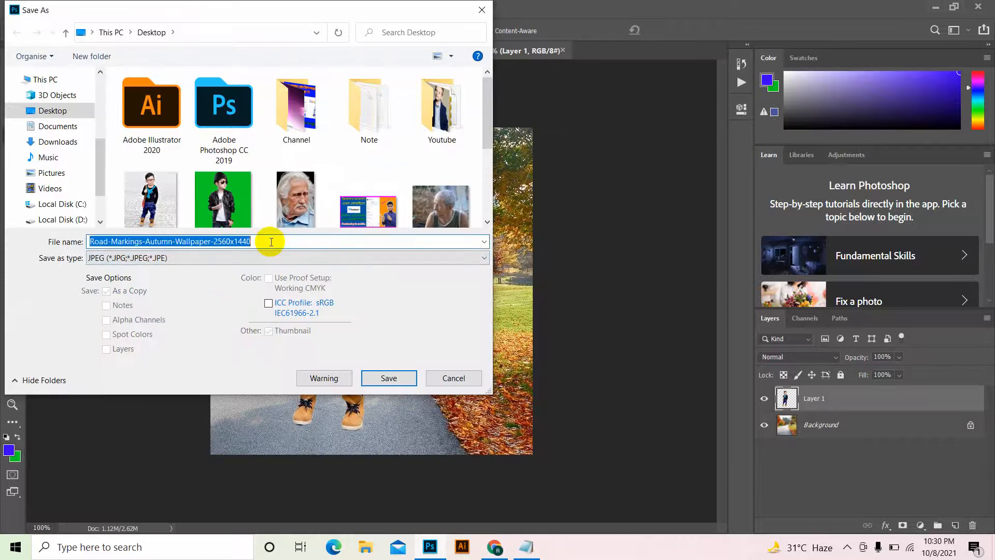
text(55)
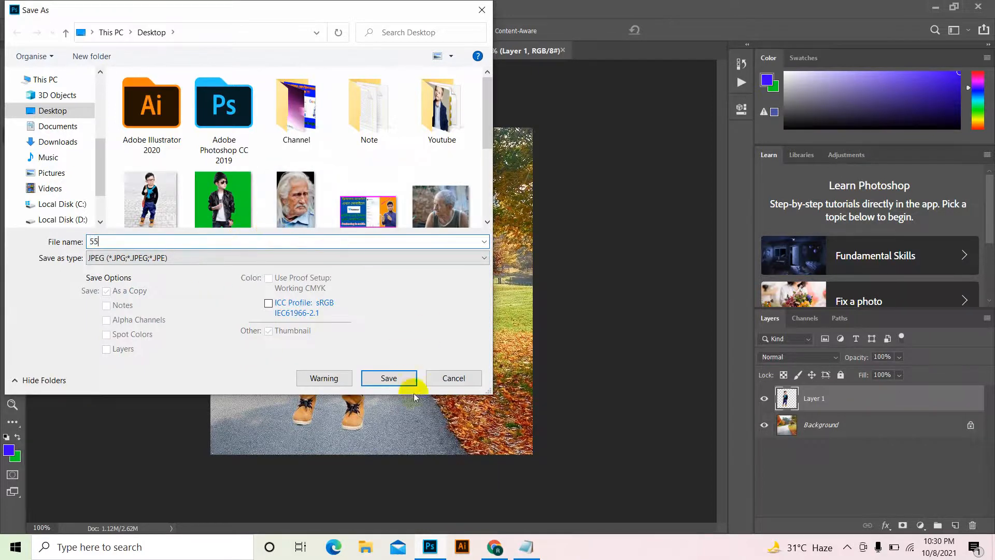
click(405, 380)
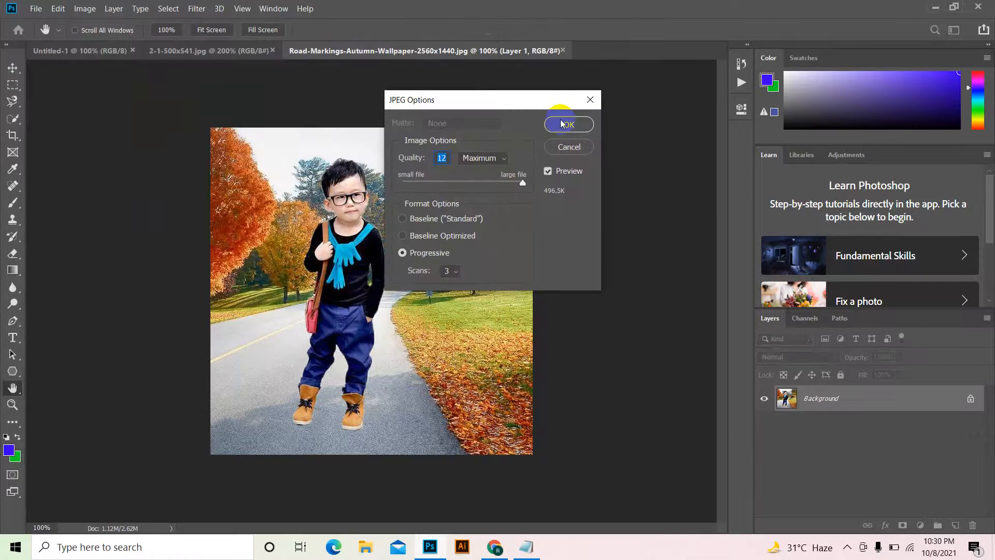
key(Return)
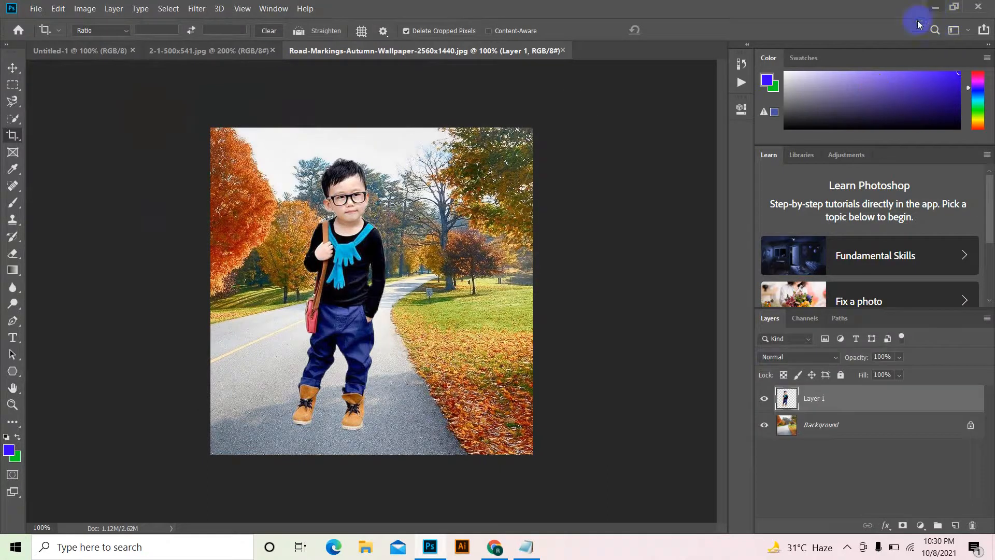
Step: Save the exported image to the Desktop under the name Road-Markings-Autumn-Wallpaper-2560x1440
key(ctrl+shift+s)
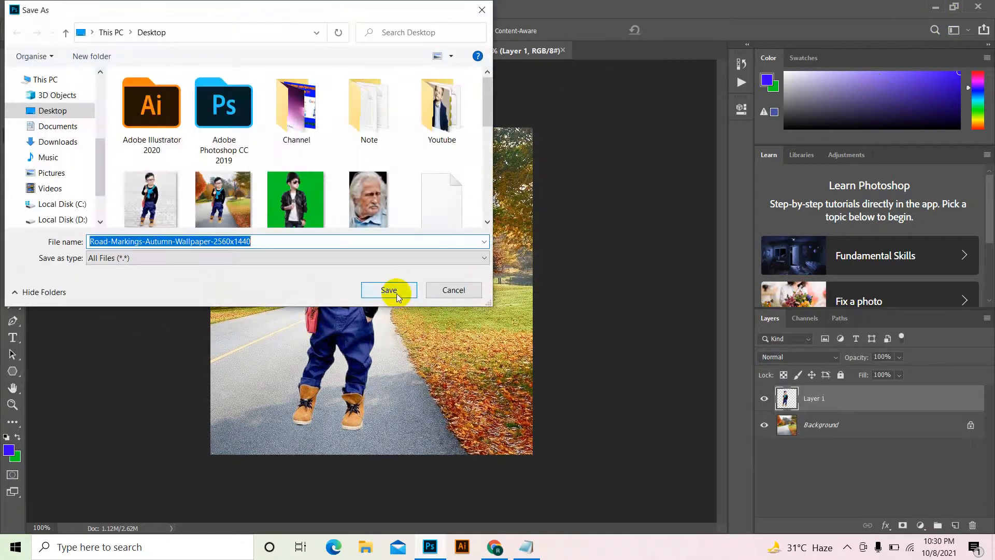
click(388, 291)
Step: Switch to the desktop, view the saved image 55 in Photos, and close the viewer
click(935, 11)
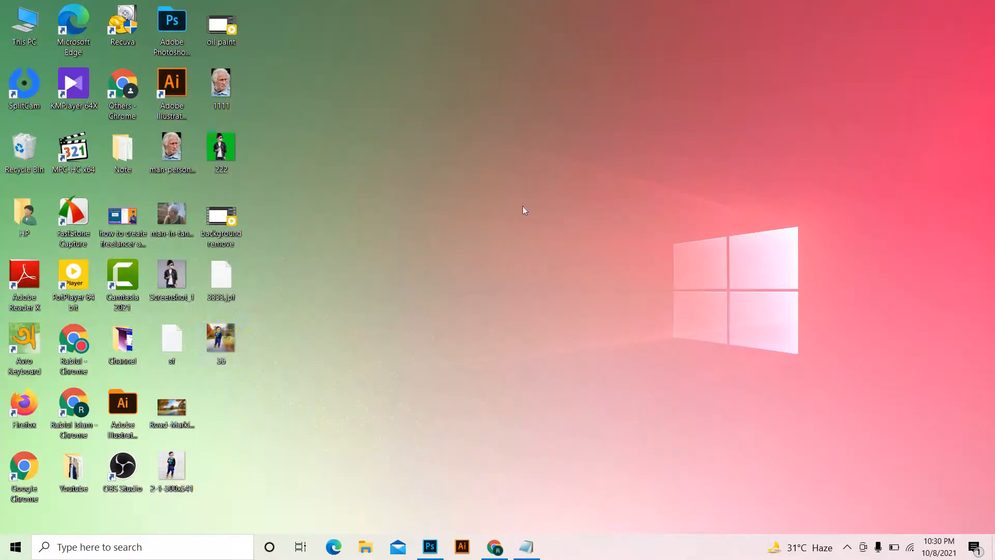
double_click(222, 340)
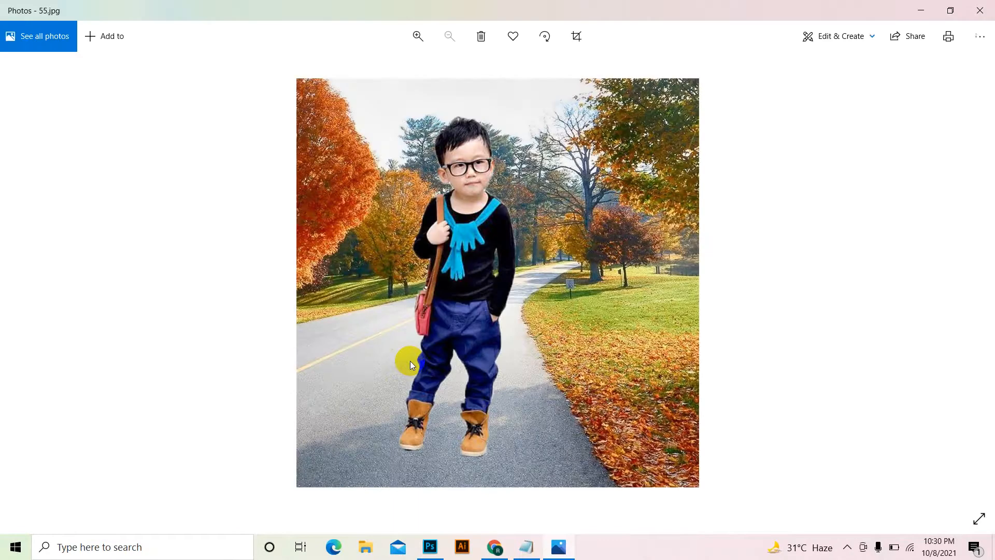
click(978, 9)
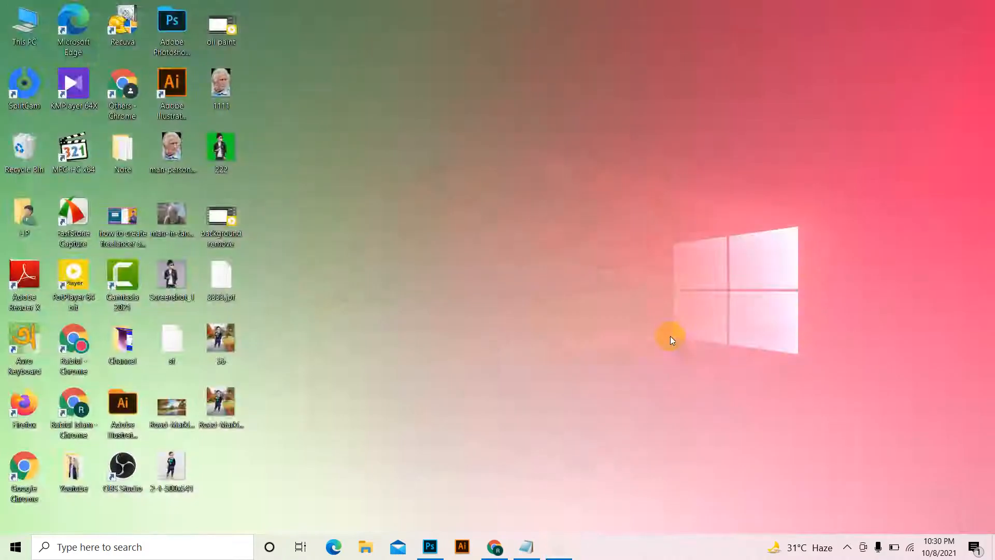